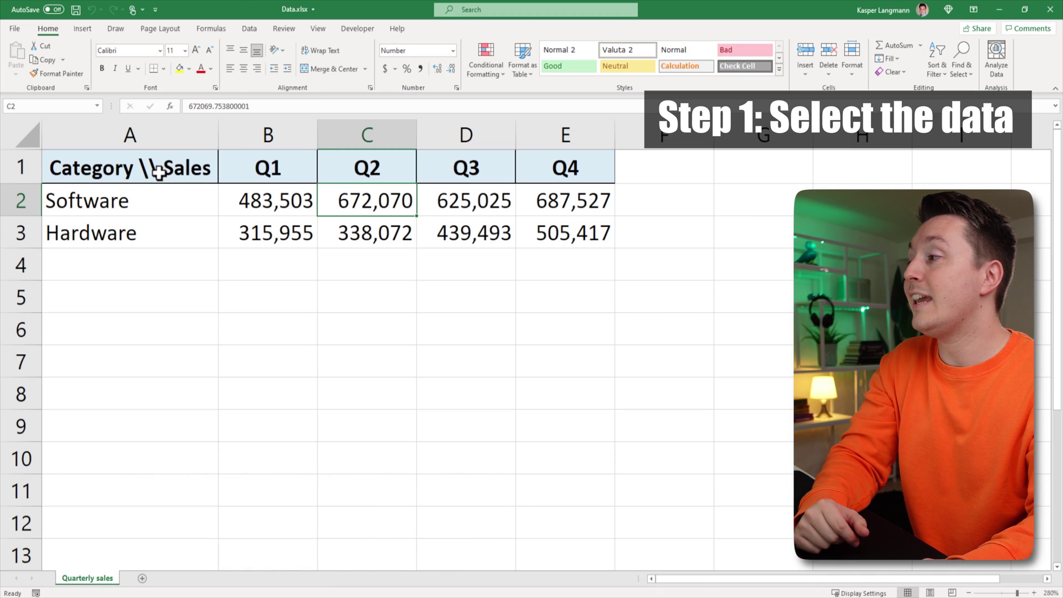
Step: Select the sales table A1:E3, including headers and the Software and Hardware rows
drag(159, 172, 522, 242)
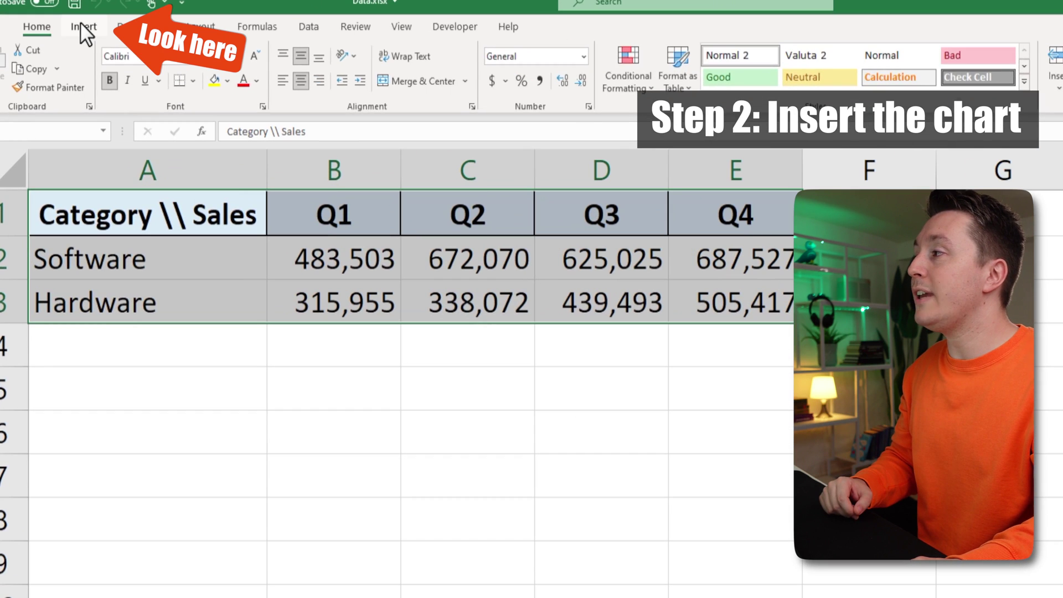
Step: Insert a basic 2-D Line chart of the selected quarterly sales data
click(82, 28)
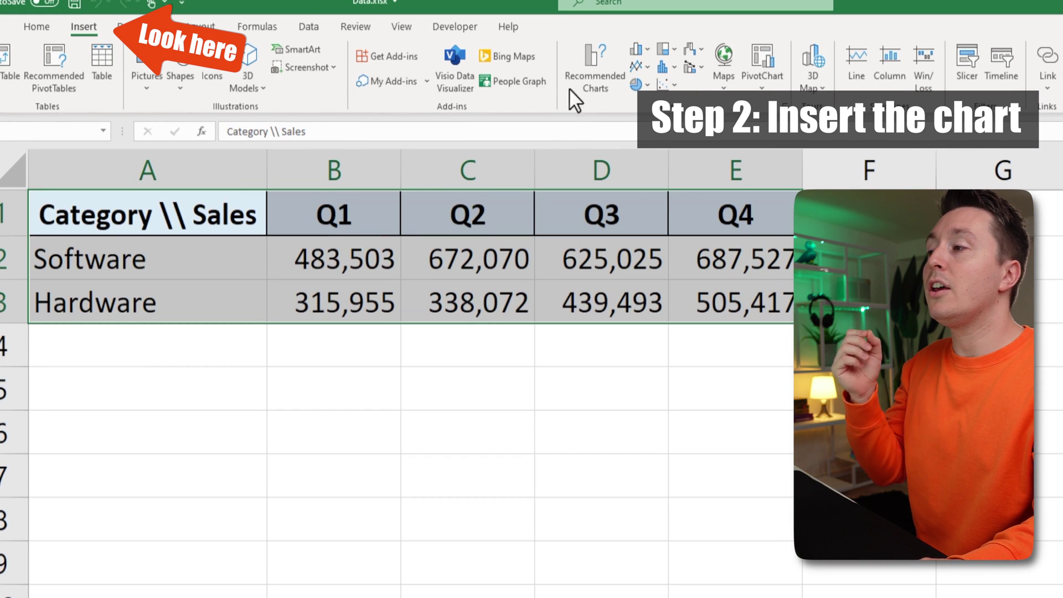
click(640, 64)
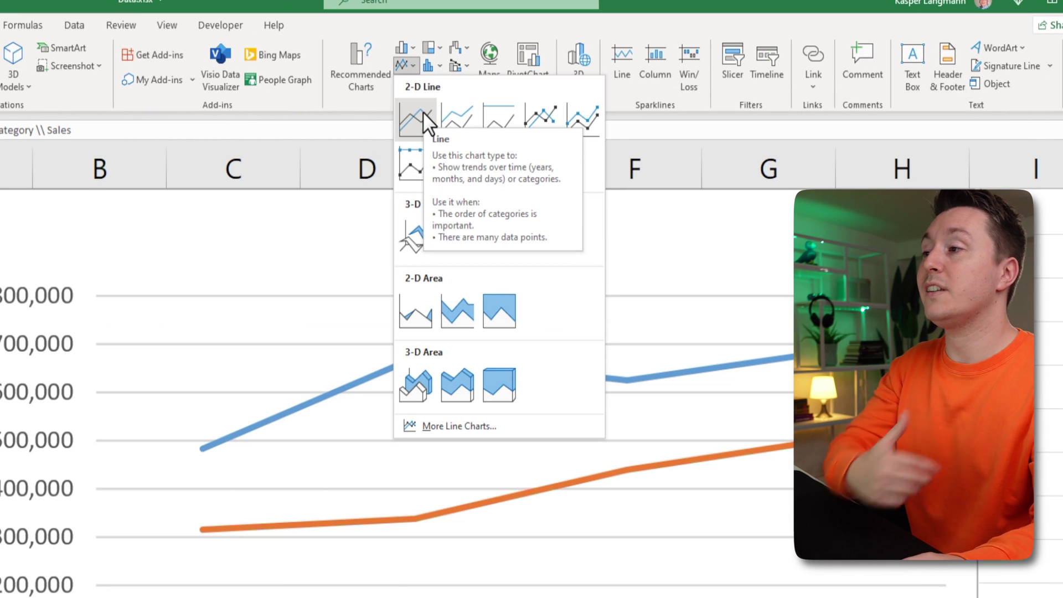
click(423, 111)
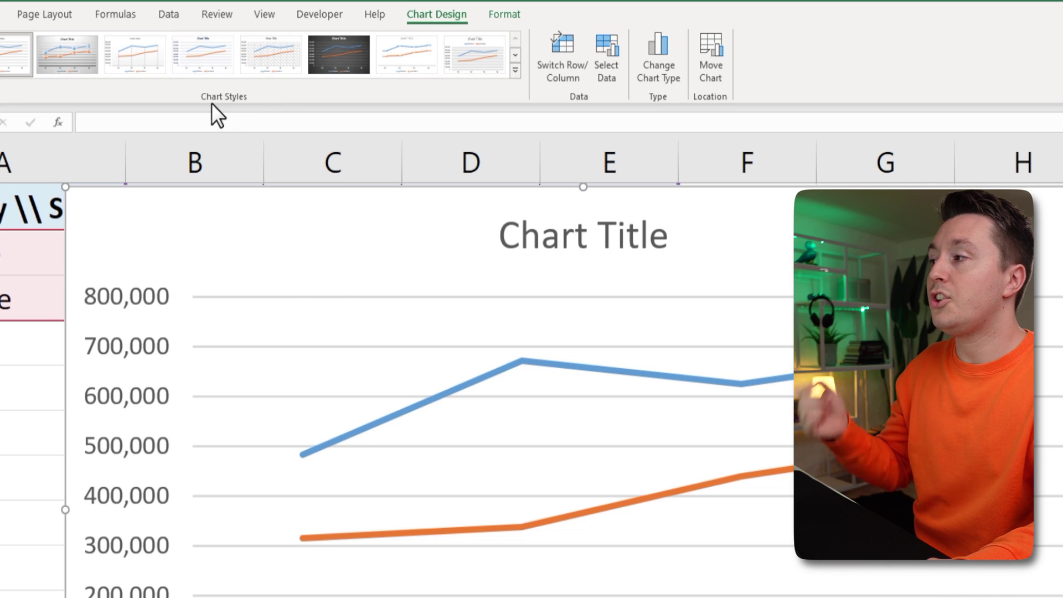
Step: Expand the Chart Styles gallery to show every style for the line chart
click(515, 70)
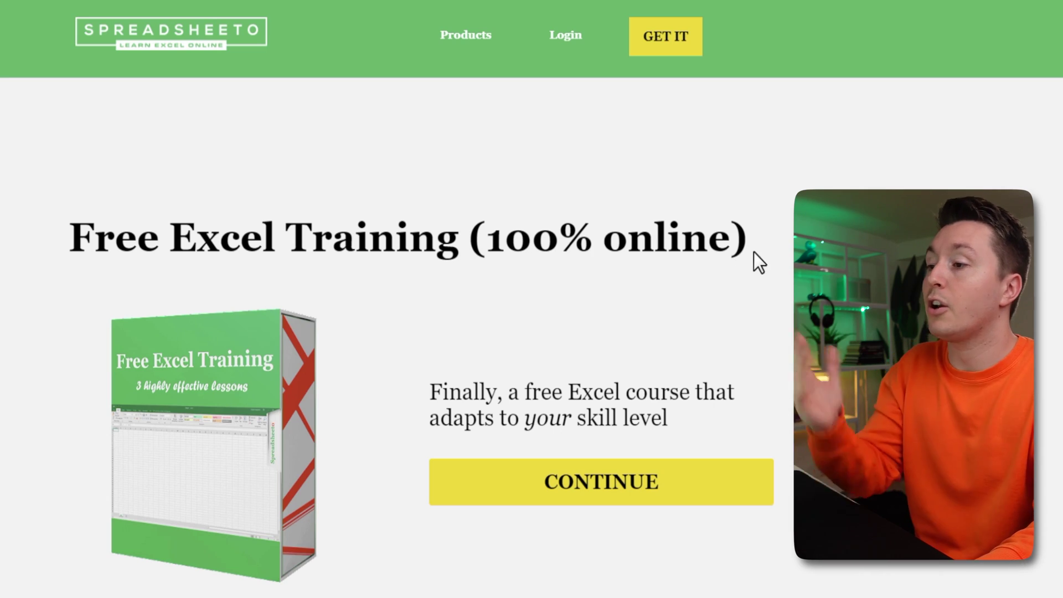
Step: Scroll the Spreadsheeto page and choose START OUR FREE EXCEL ADVANCED USER TRAINING
scroll(775, 227, down, 20)
scroll(775, 227, down, 15)
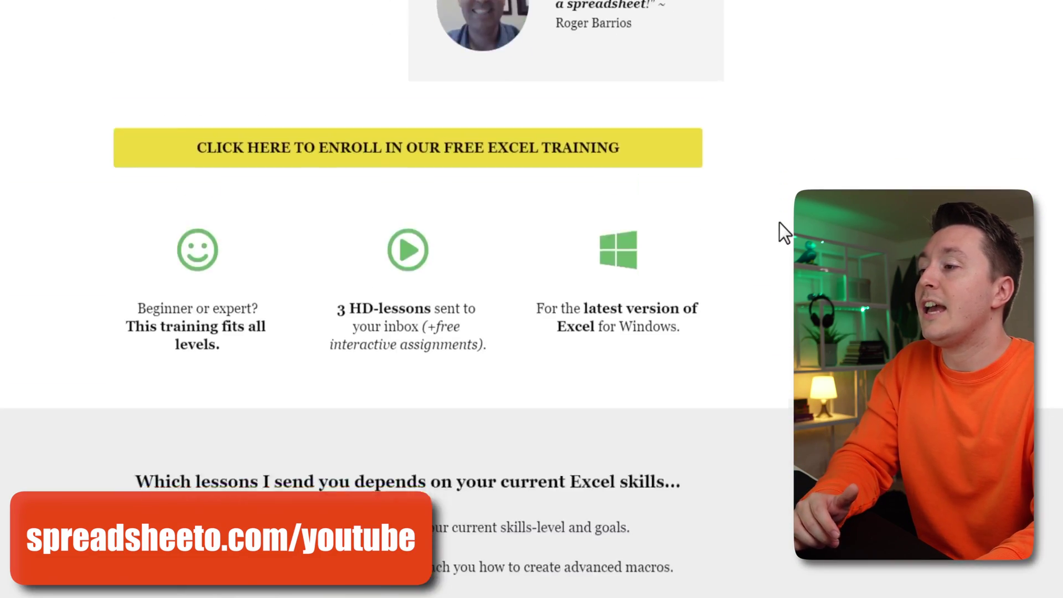
scroll(582, 211, up, 2)
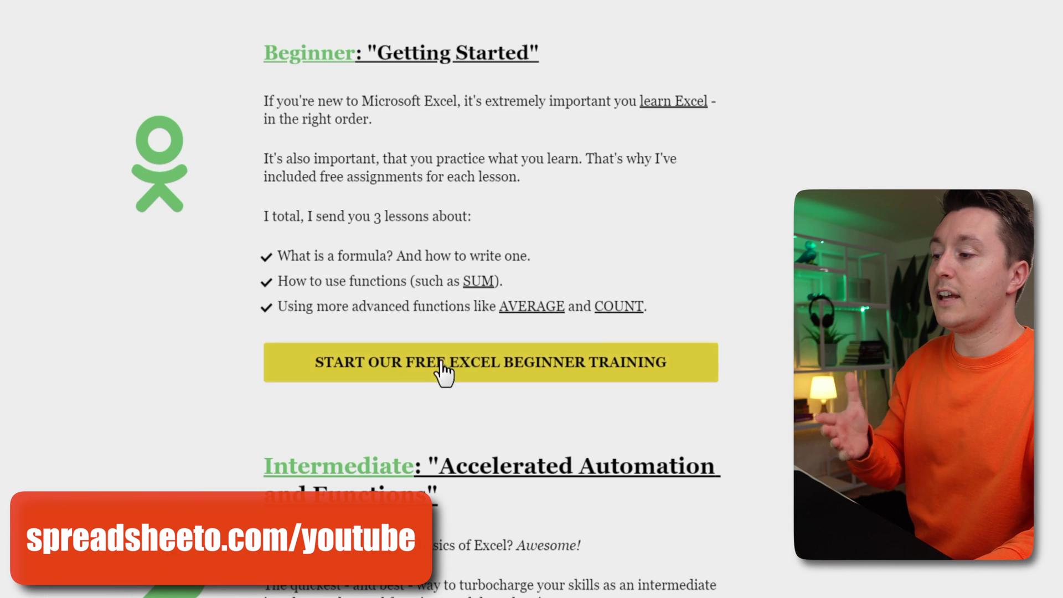
scroll(593, 287, down, 5)
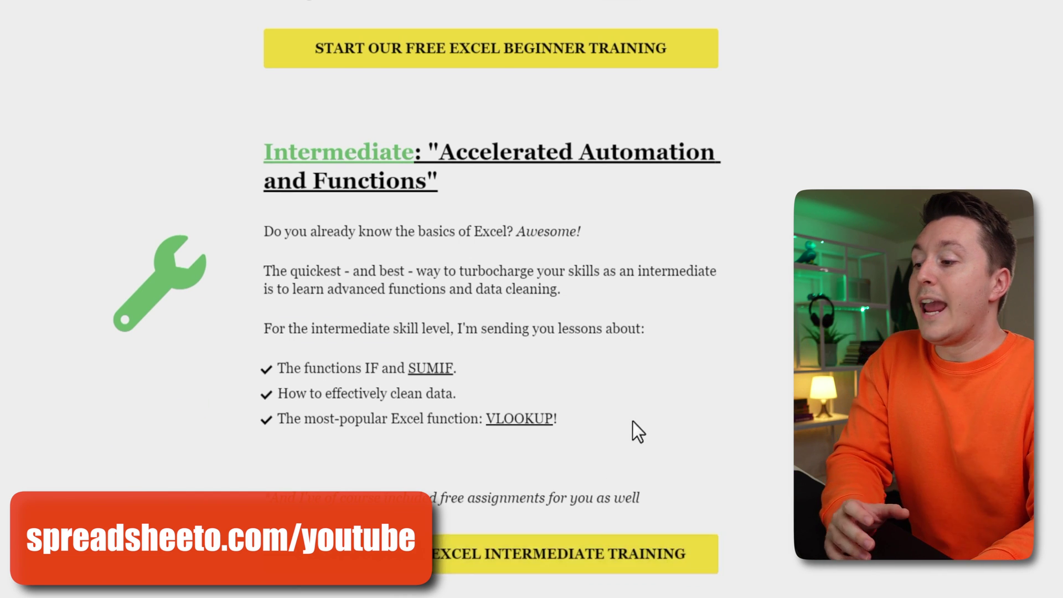
scroll(632, 421, down, 8)
scroll(756, 324, down, 5)
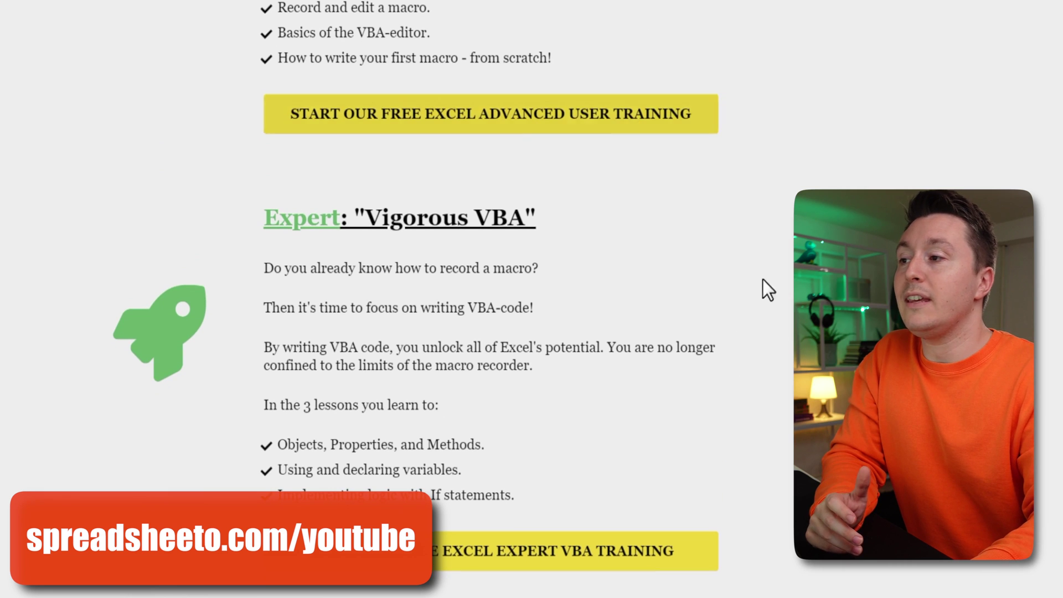
click(531, 117)
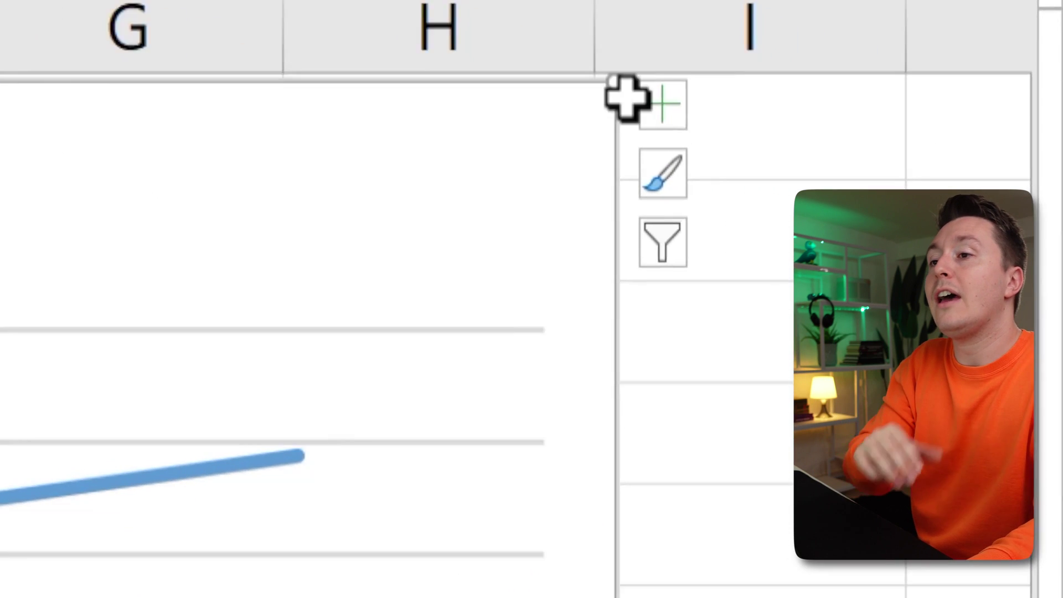
Step: Add data labels to both chart lines, keeping axes on and cancelling the trendline dialog
click(666, 103)
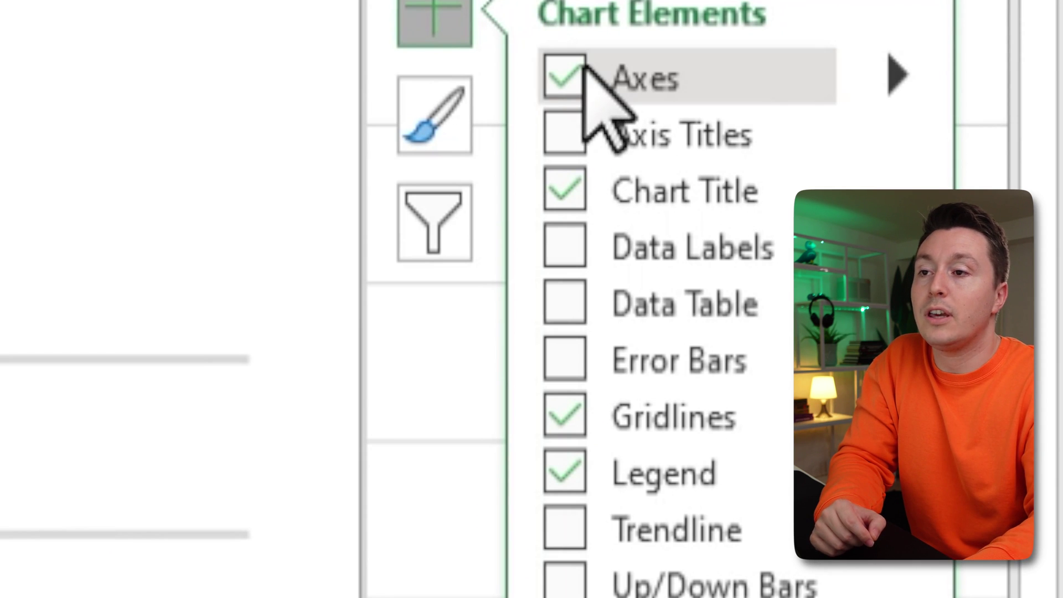
click(563, 68)
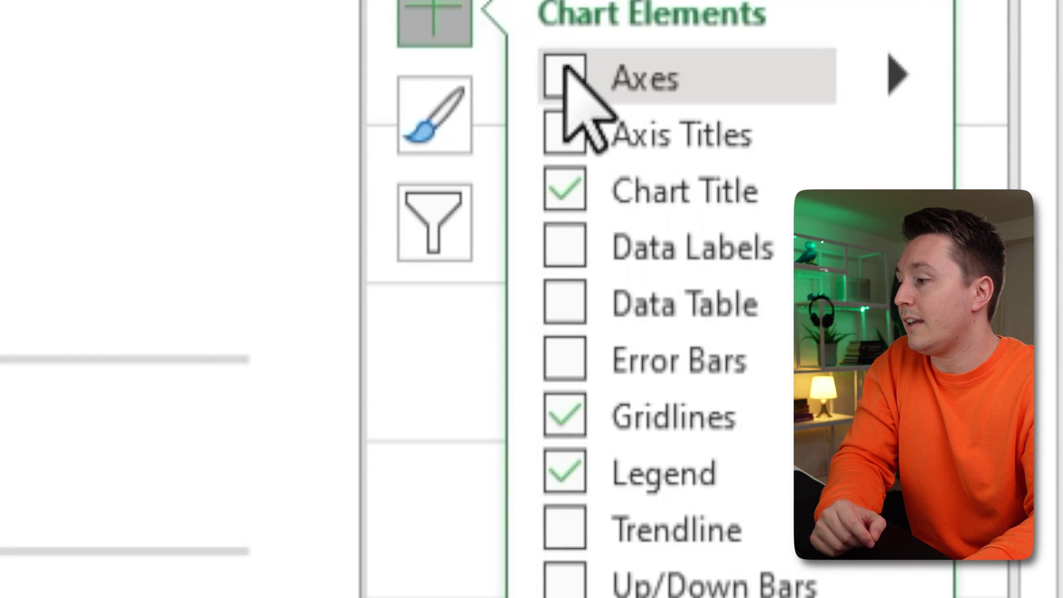
click(565, 67)
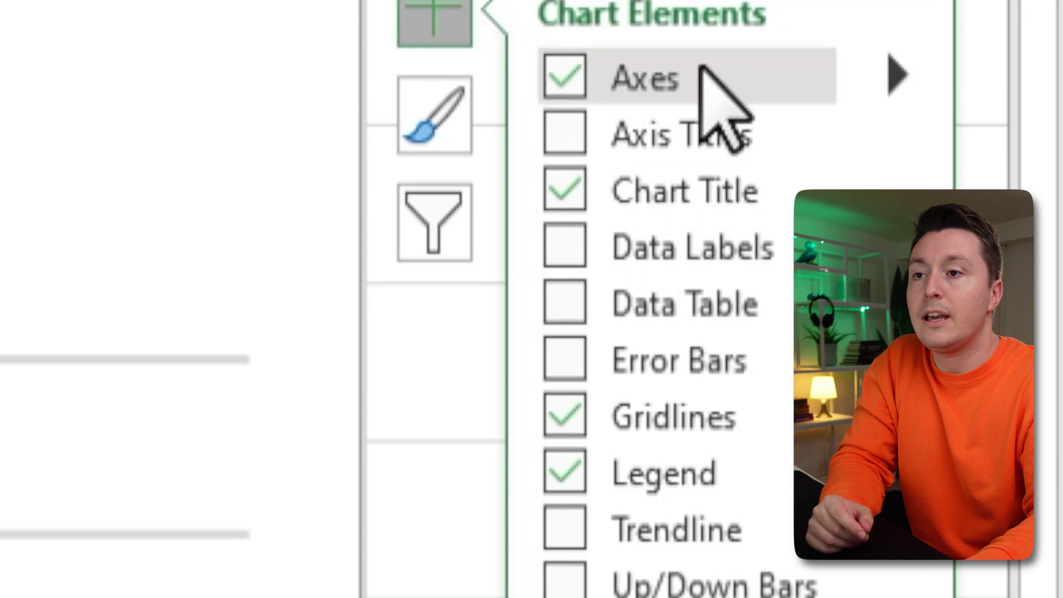
click(892, 64)
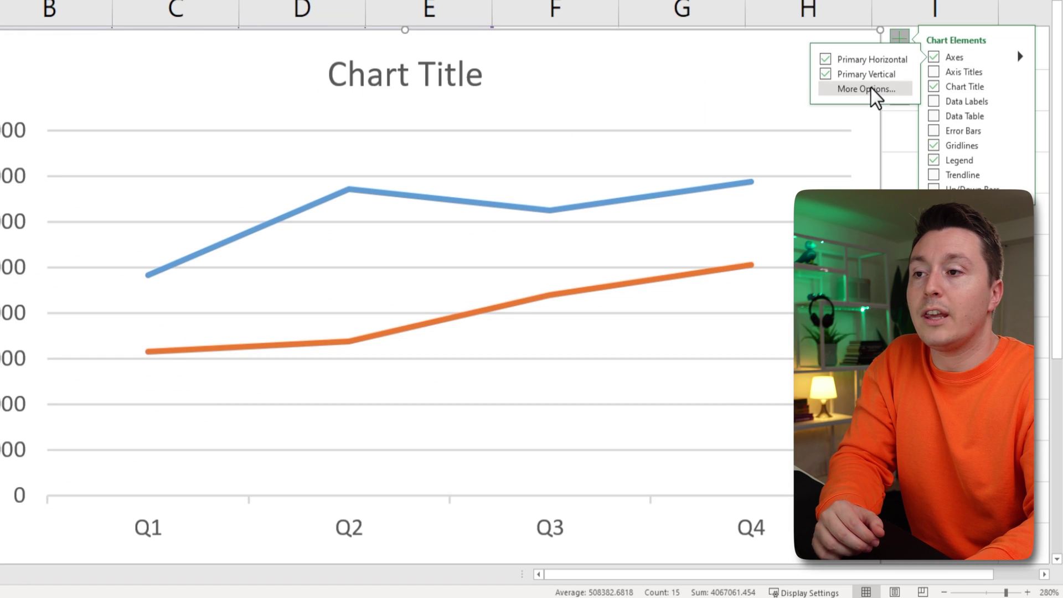
click(933, 101)
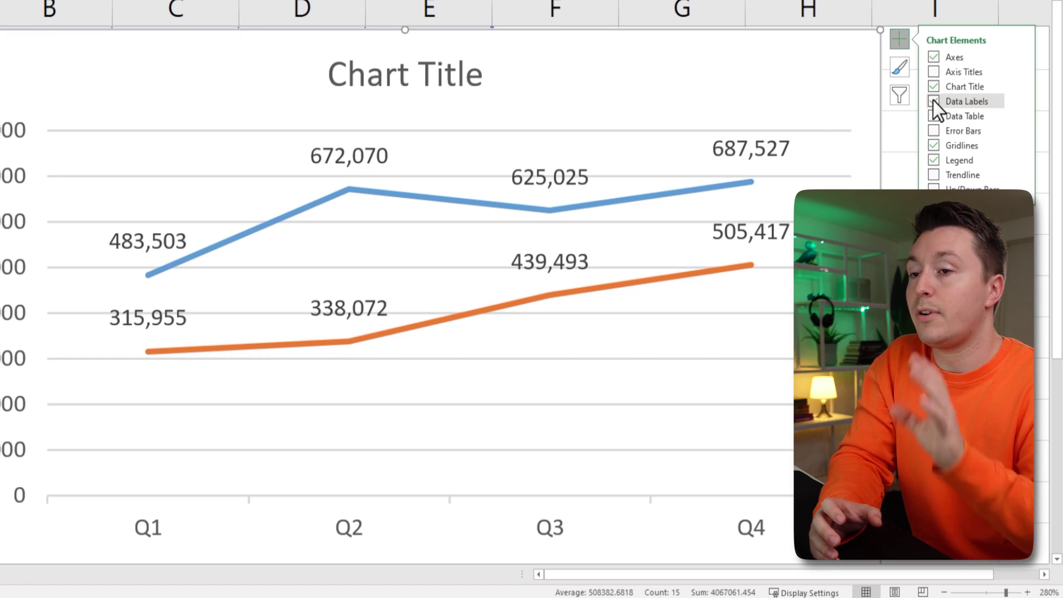
click(1020, 101)
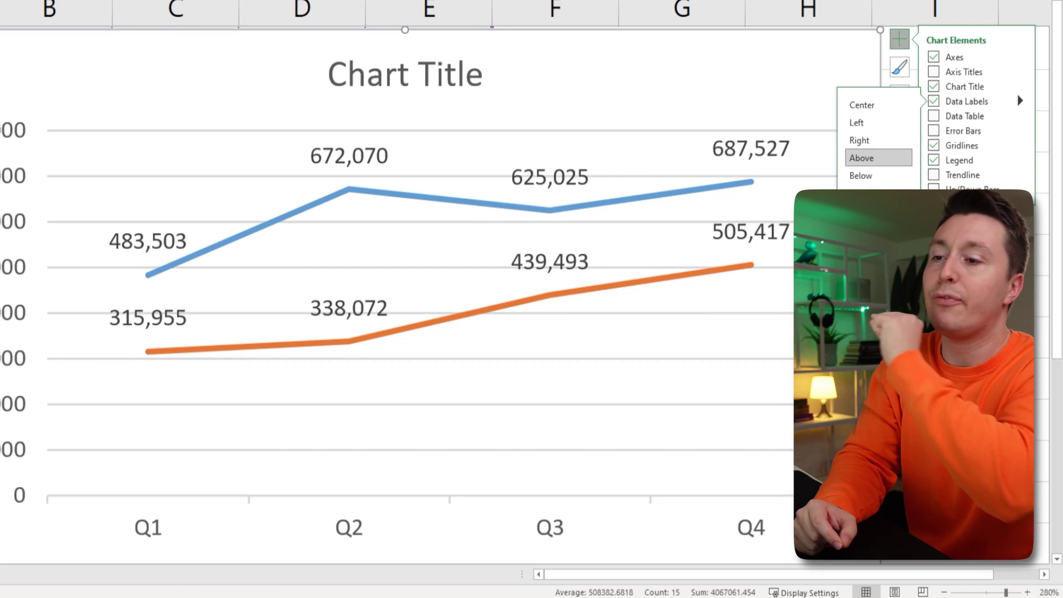
click(934, 175)
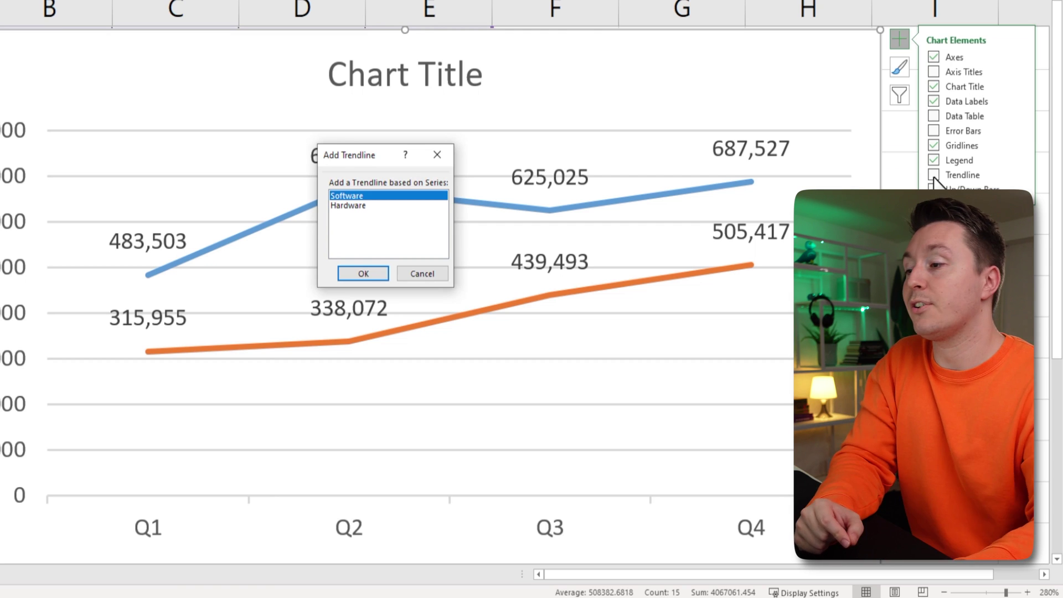
click(422, 274)
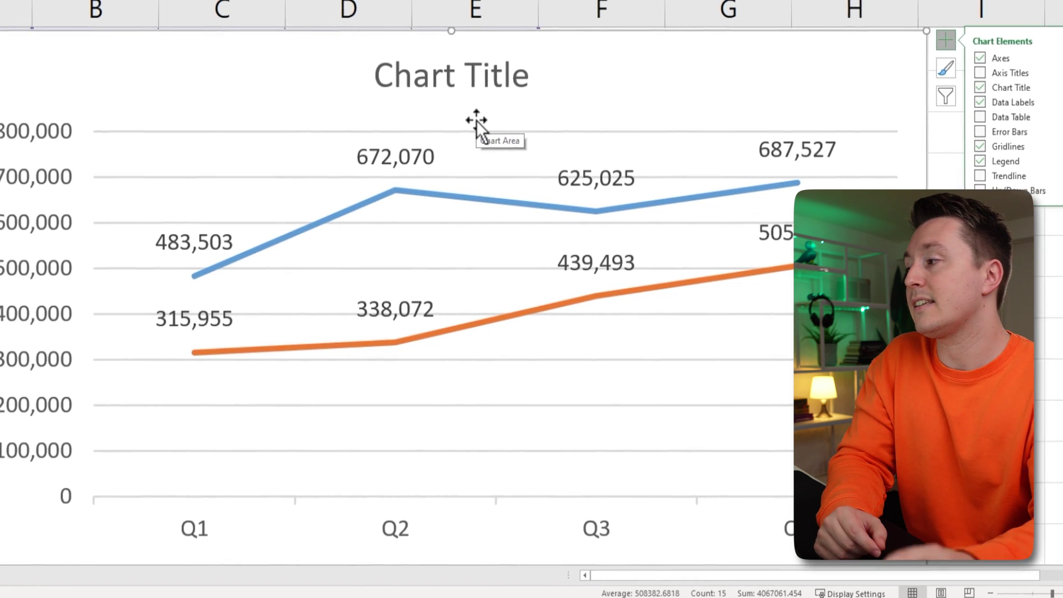
Step: Set the vertical axis Bounds Minimum to 250000 in Format Axis
right_click(58, 132)
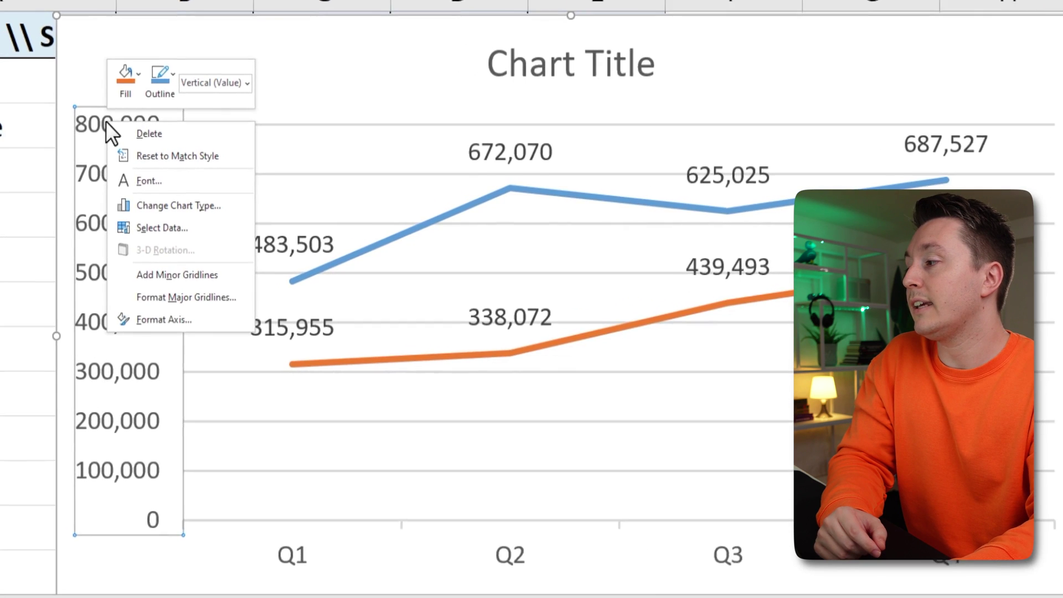
click(179, 316)
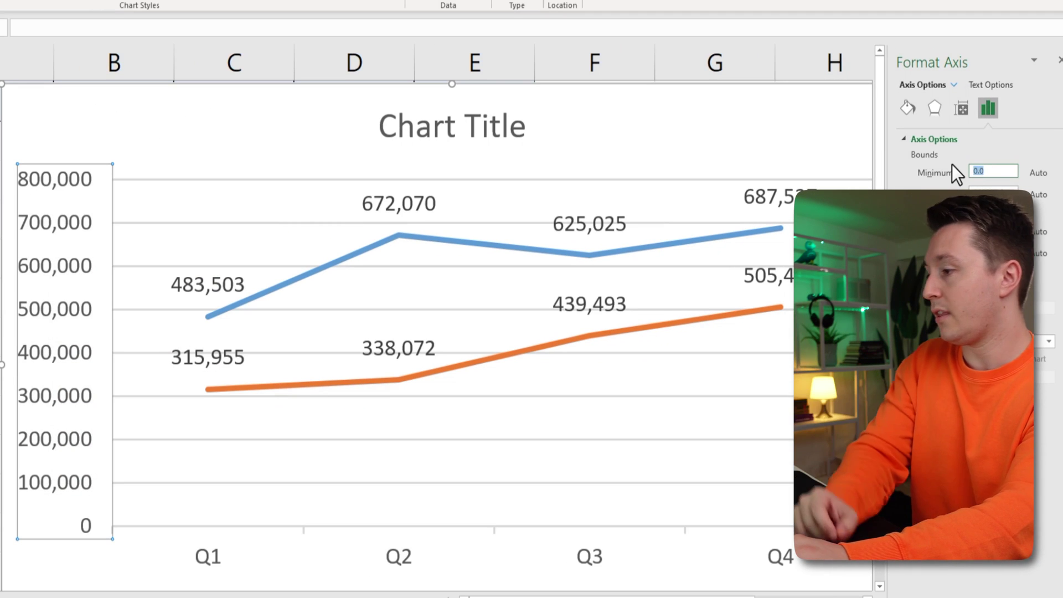
text(0000)
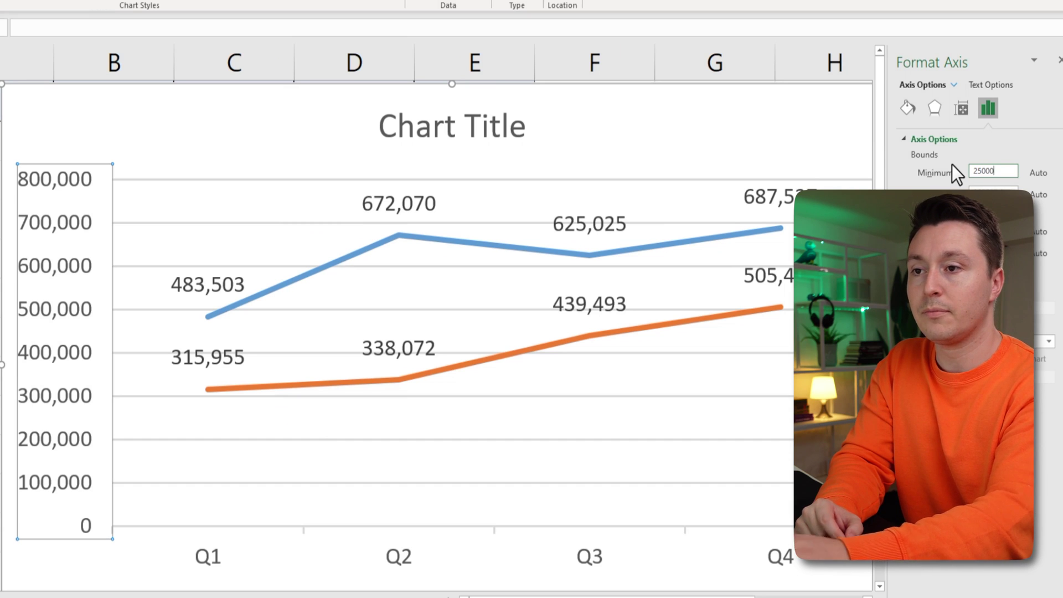
key(Return)
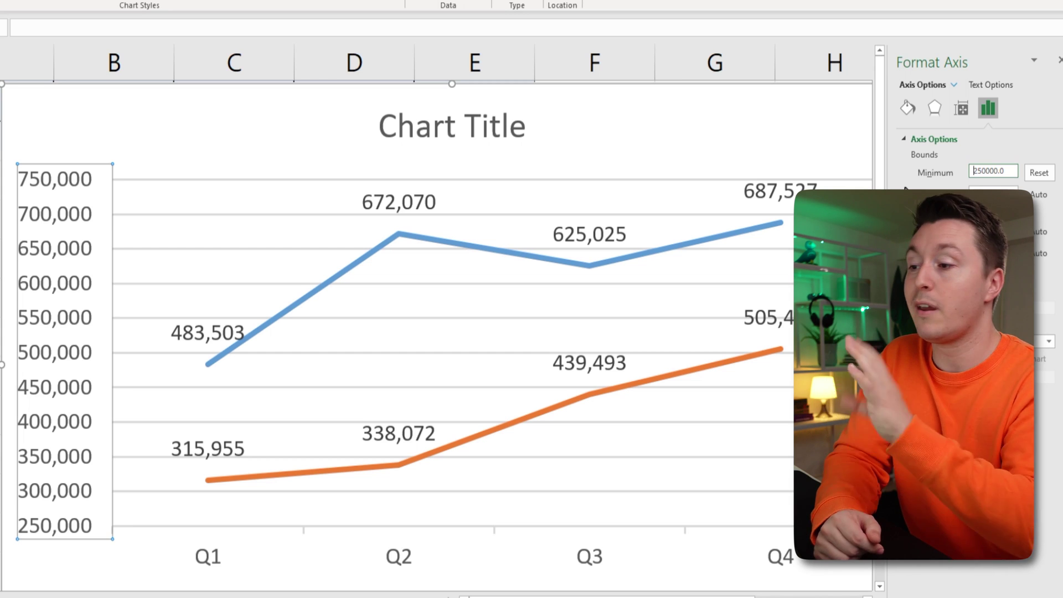
Step: Change the Software series line to purple using Shape Outline on the Format tab
click(468, 251)
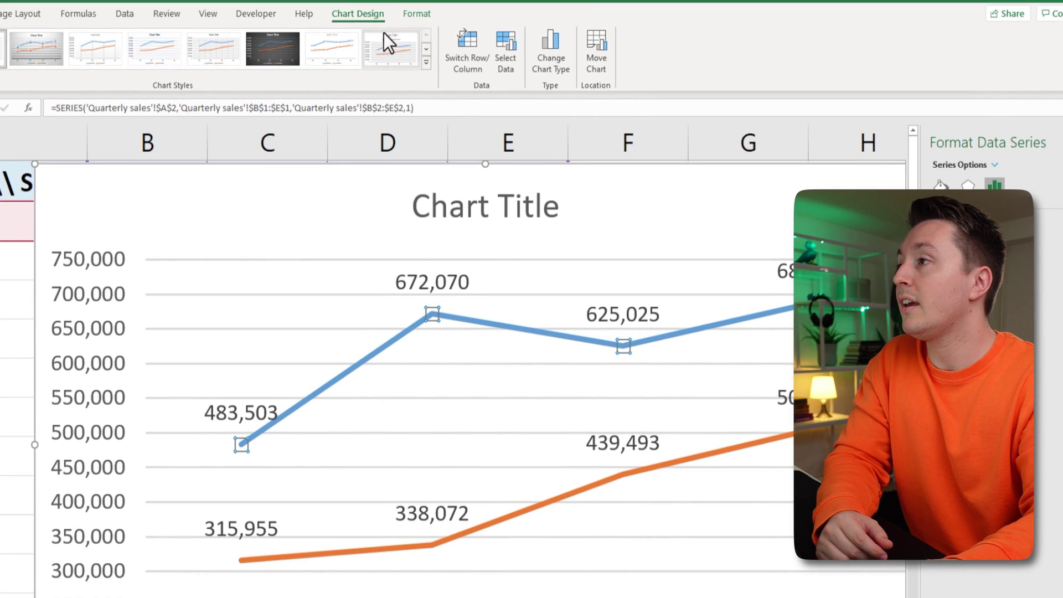
click(420, 13)
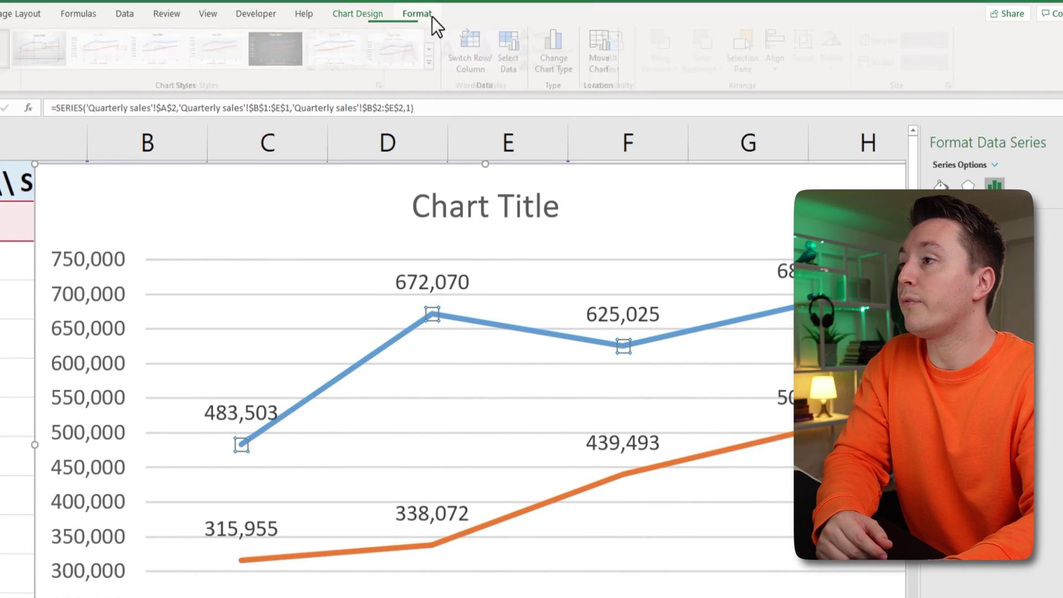
click(361, 34)
click(357, 33)
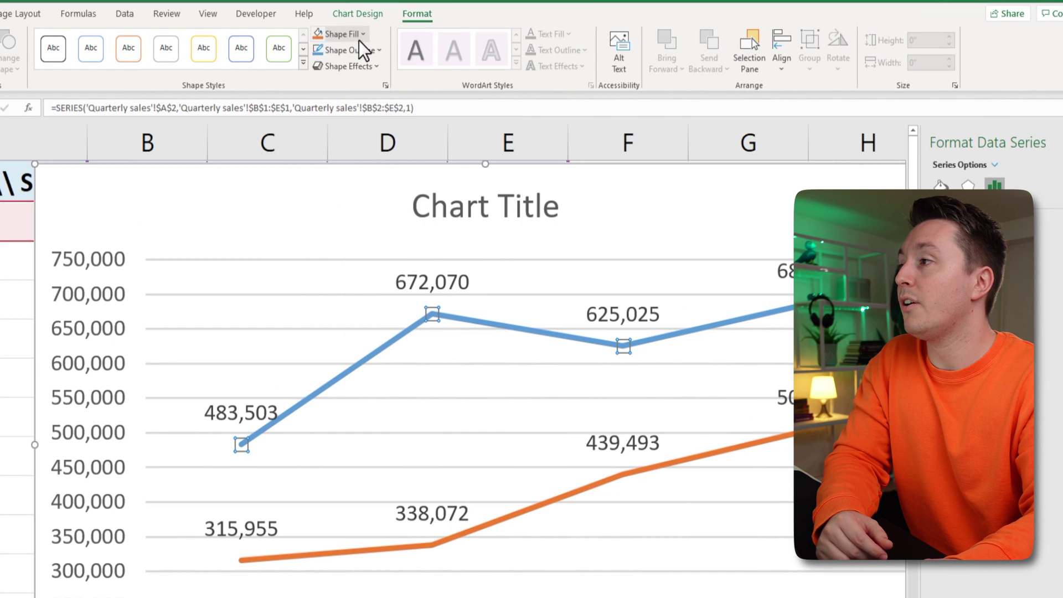
click(363, 49)
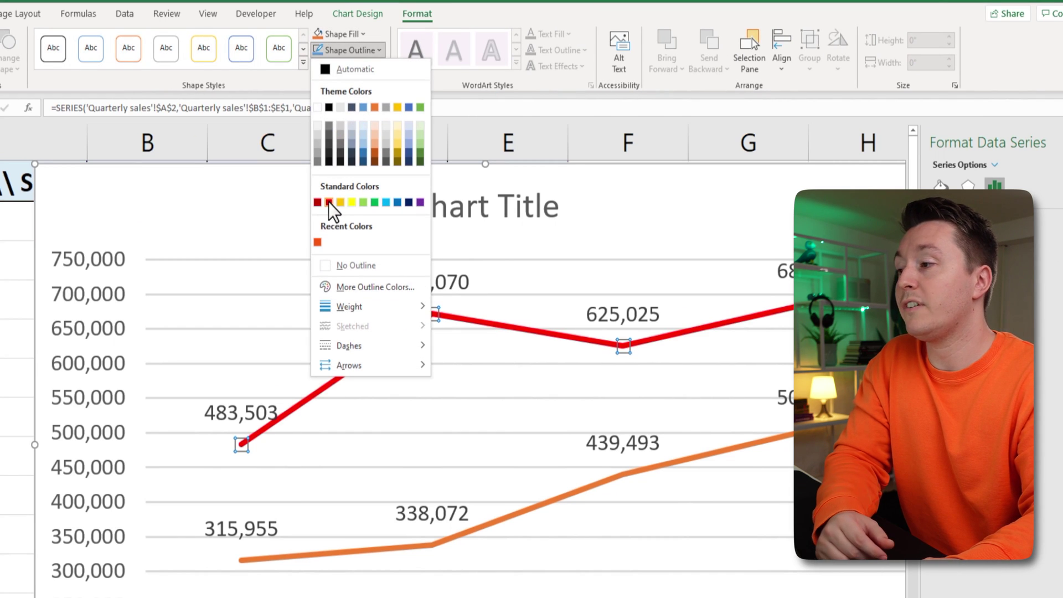
click(420, 203)
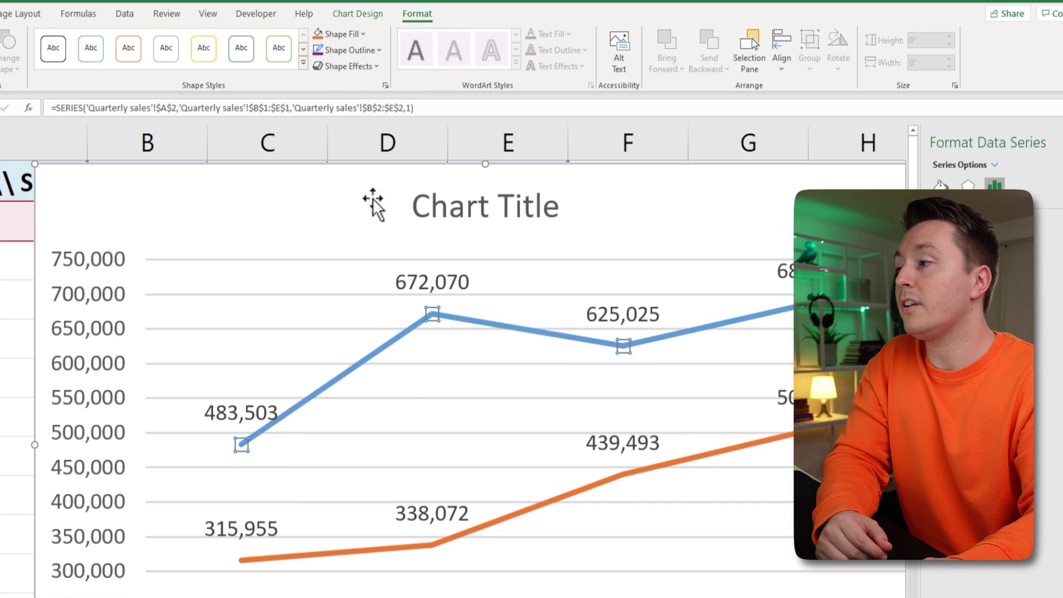